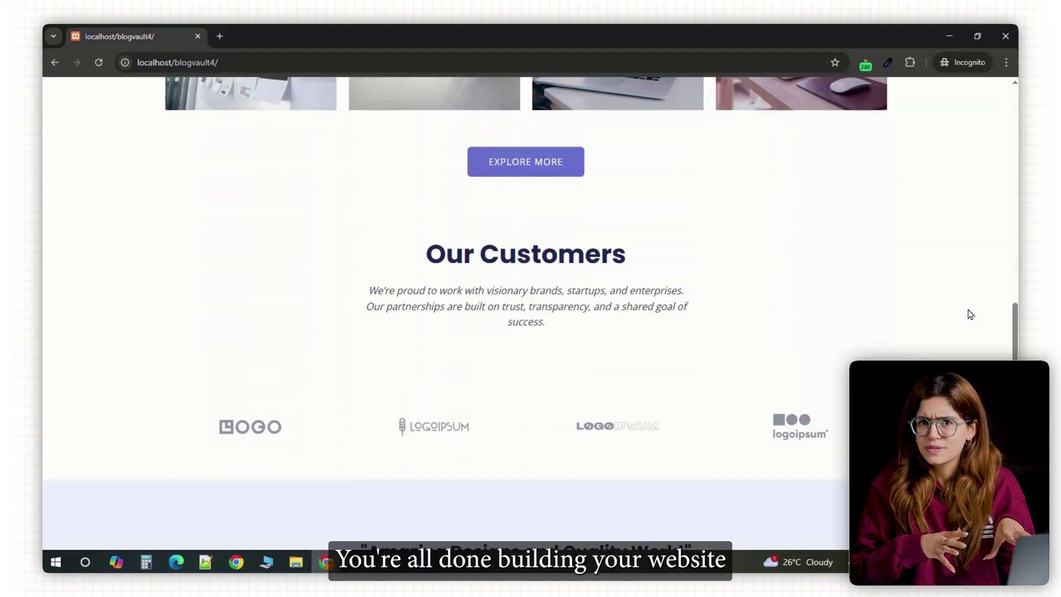
scroll(971, 315, "down", 20)
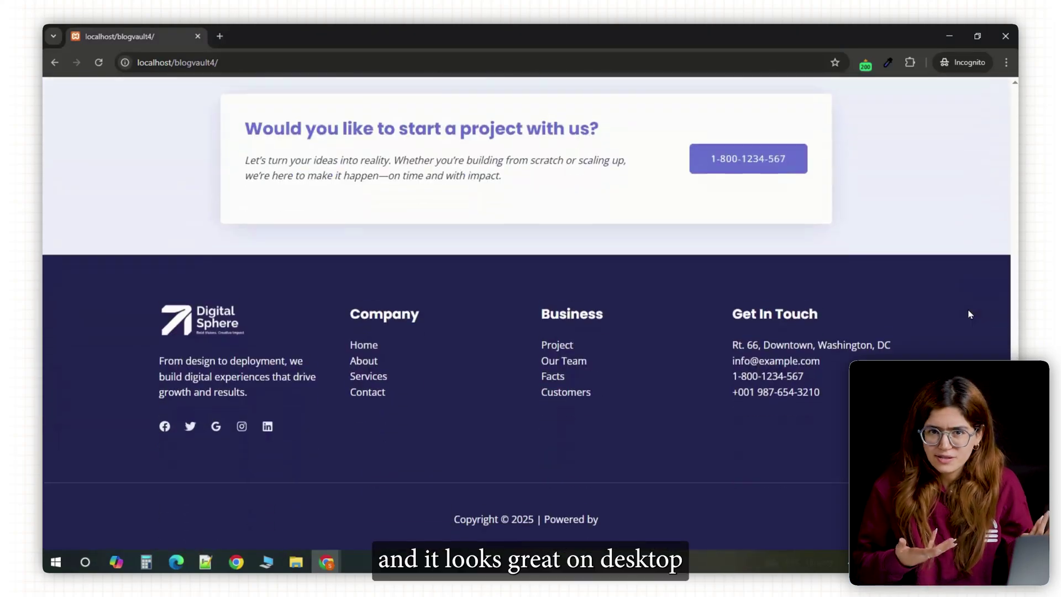
Scroll down and back up through the finished desktop site to review it.
scroll(970, 315, "up", 20)
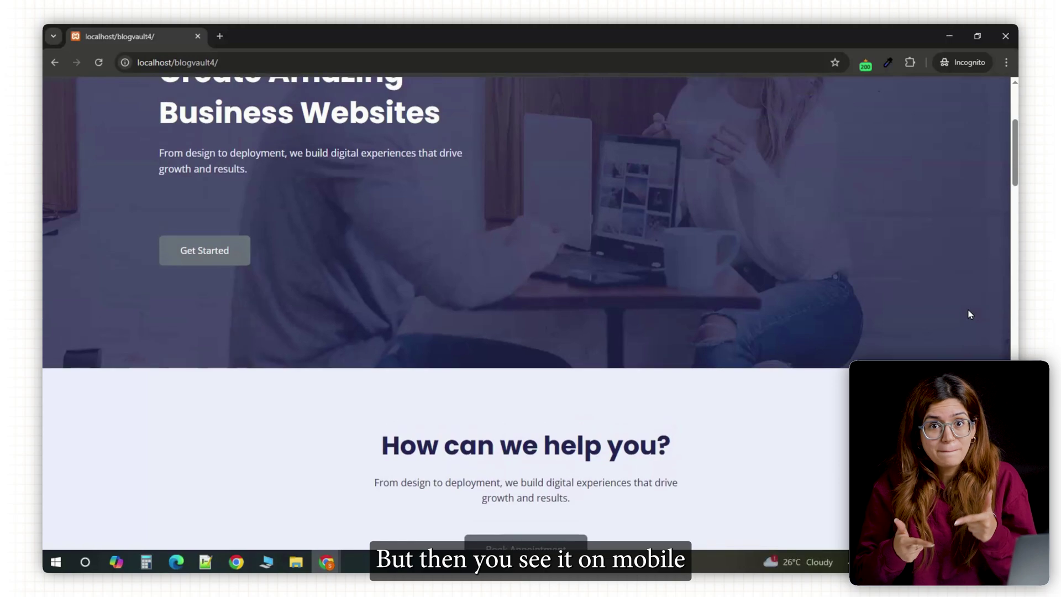
scroll(970, 314, "up", 3)
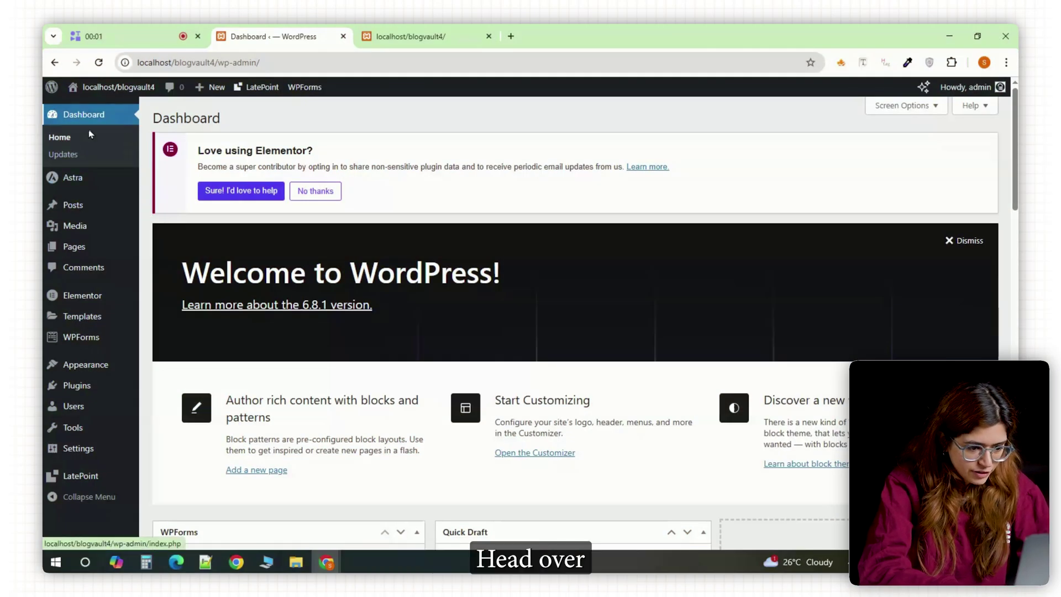
Bring up the Appearance flyout submenu in the admin sidebar.
mouse_move(67, 184)
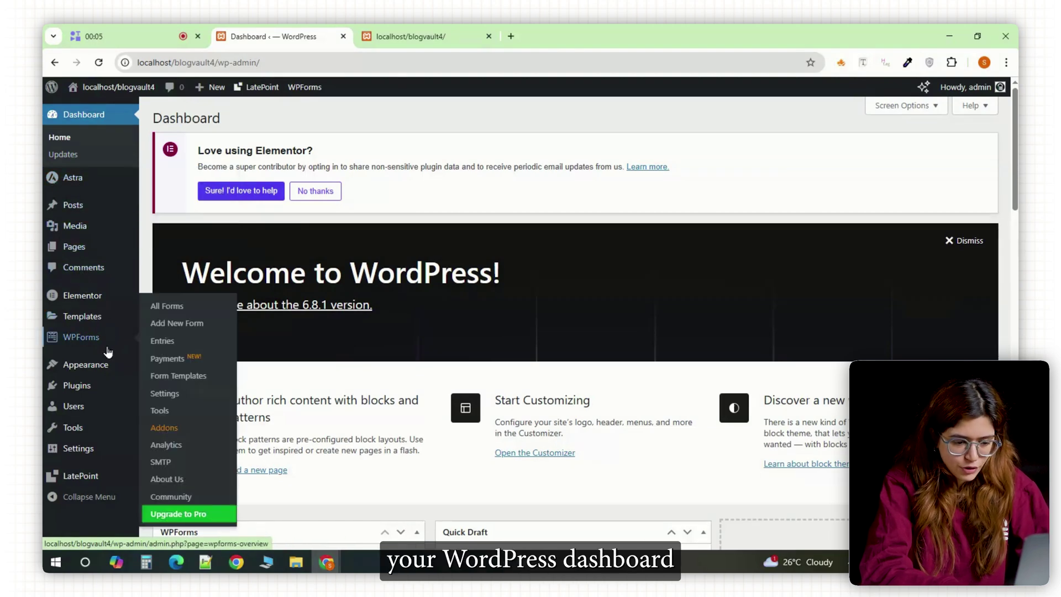
mouse_move(106, 365)
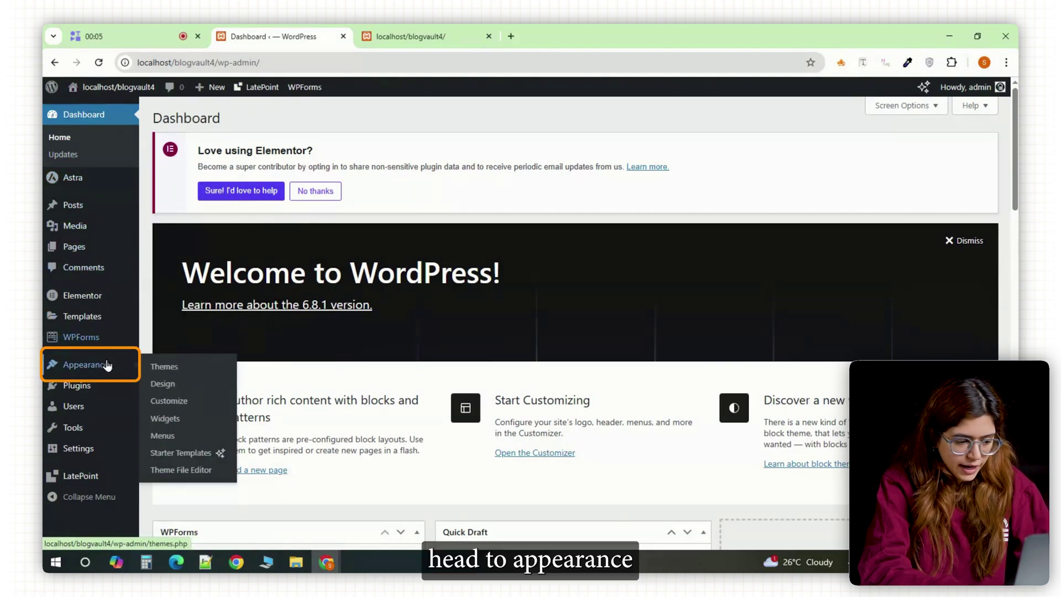
Open the Customizer's Header builder and move the Search element along the header row.
left_click(170, 404)
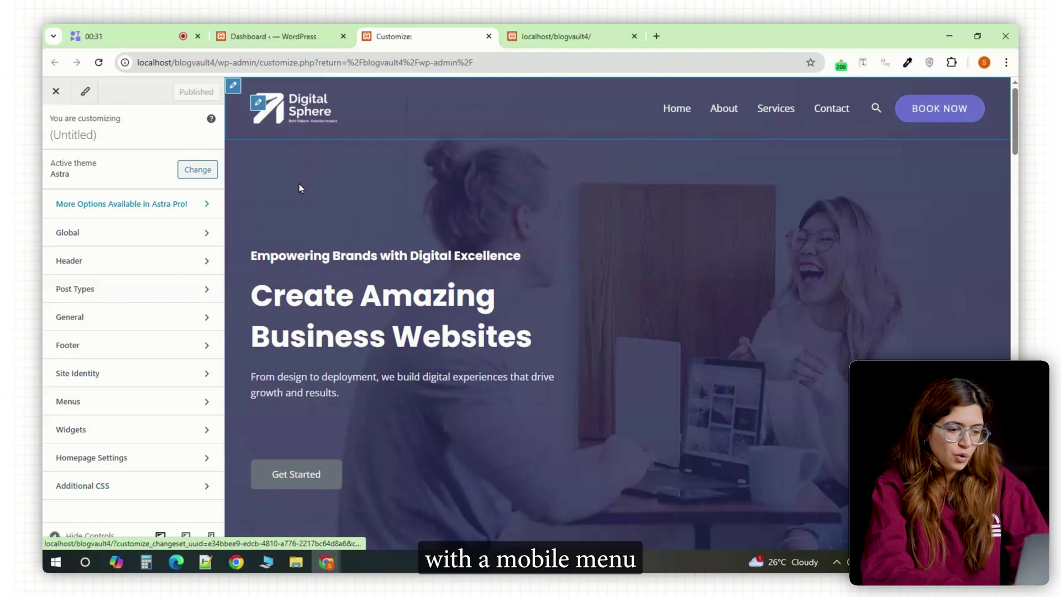
left_click(83, 266)
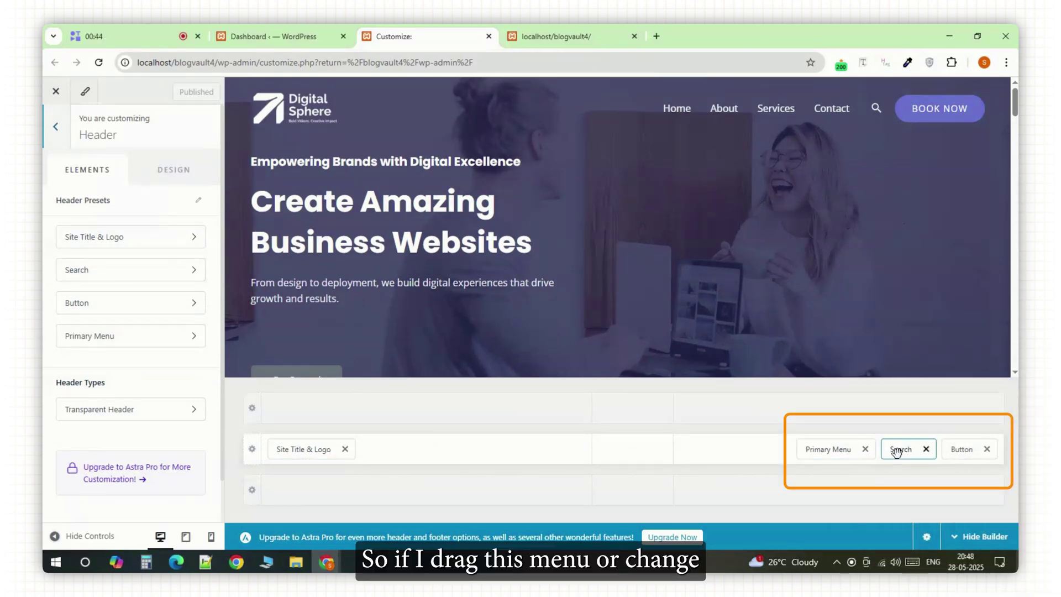
left_click_drag(901, 449, 959, 450)
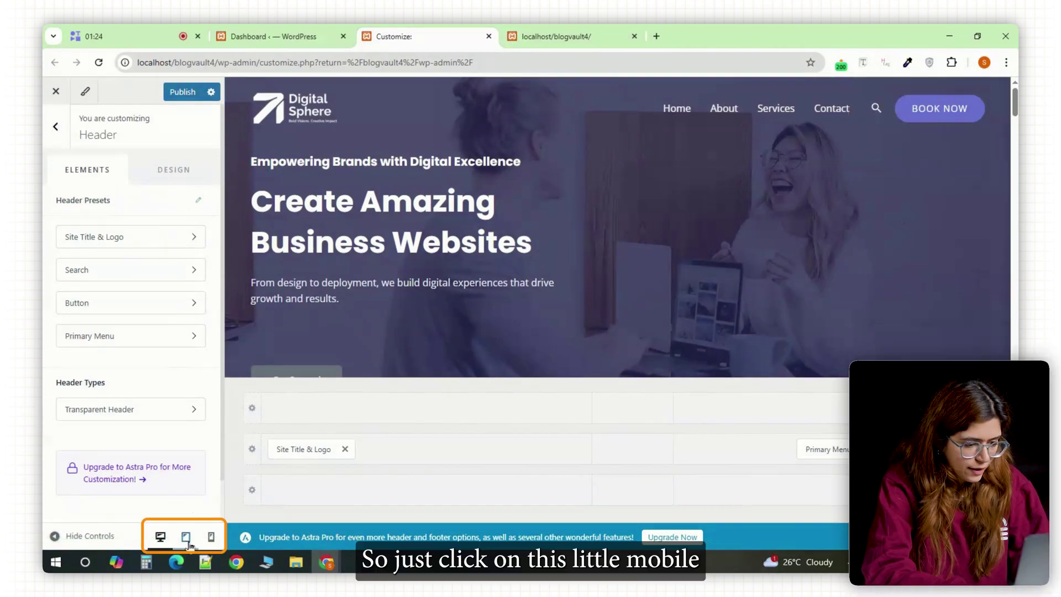
Preview the site at mobile width and open the Site Title & Logo settings.
left_click(187, 544)
left_click(211, 544)
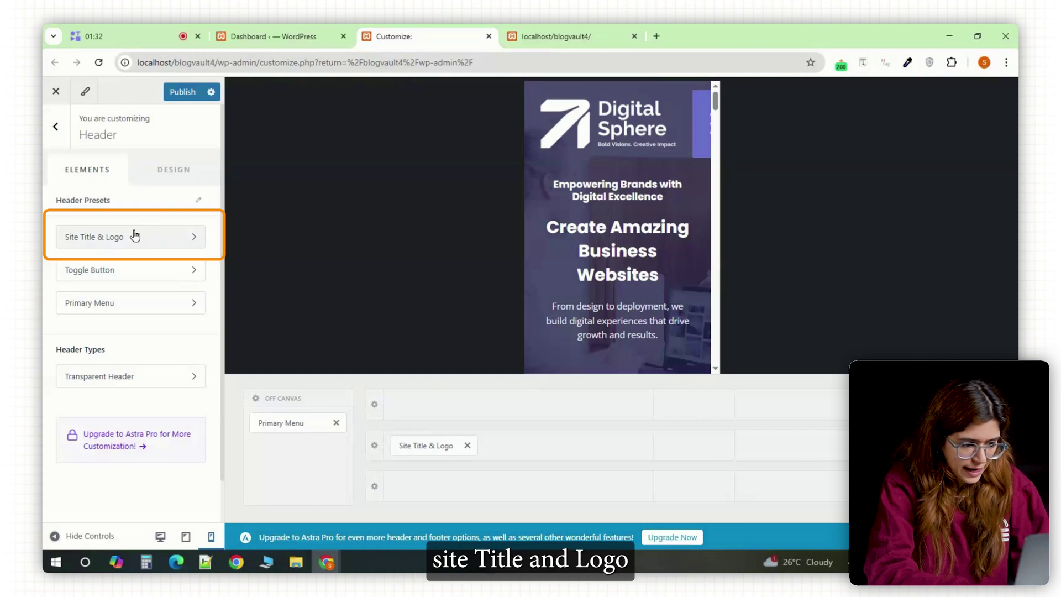
left_click(127, 244)
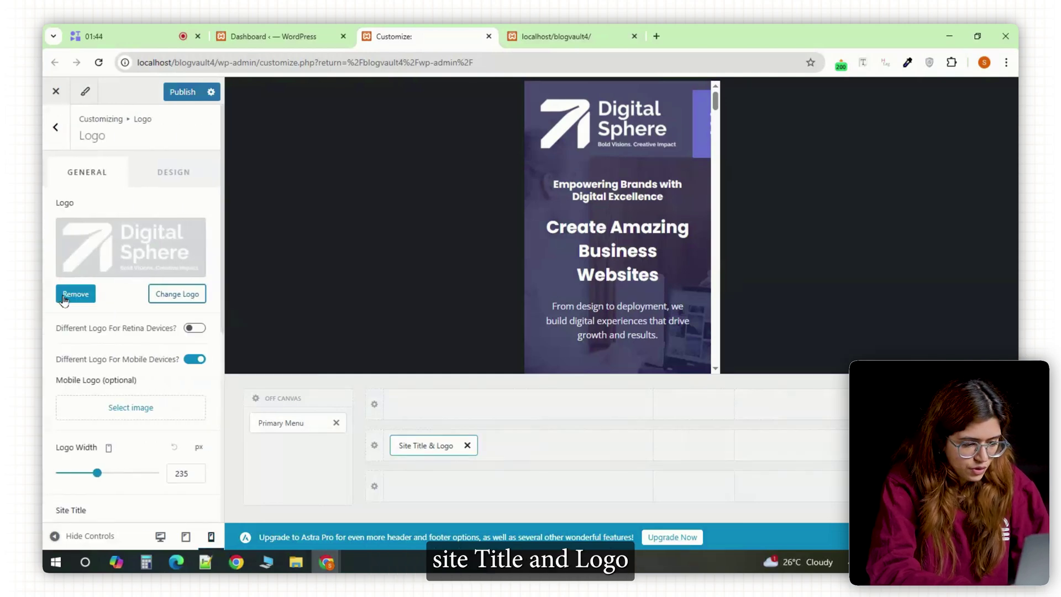
Reduce the logo width from 235 to 161 px and publish.
scroll(75, 394, "down", 2)
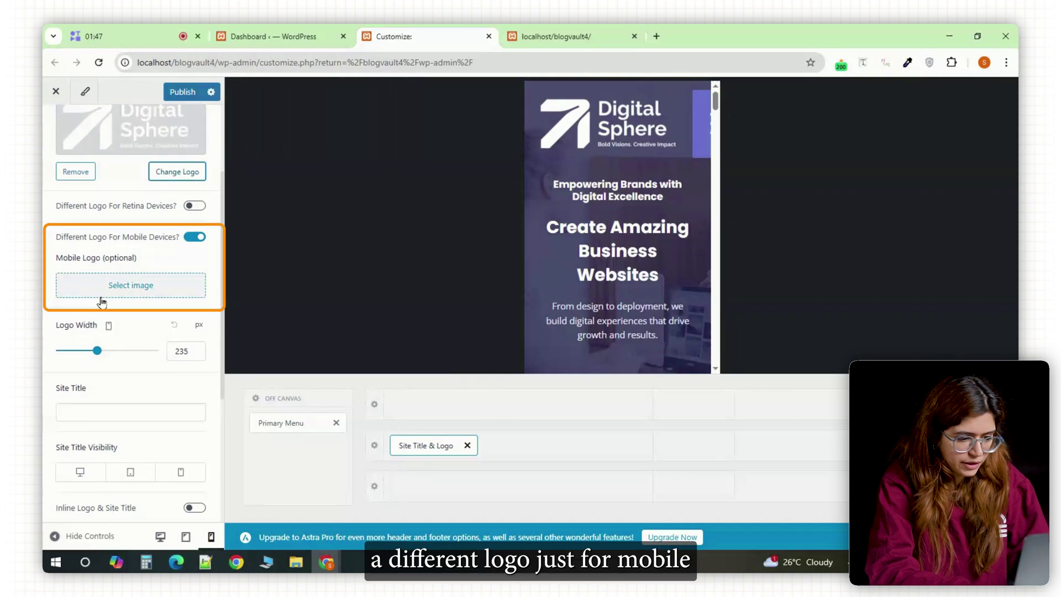
scroll(101, 302, "up", 1)
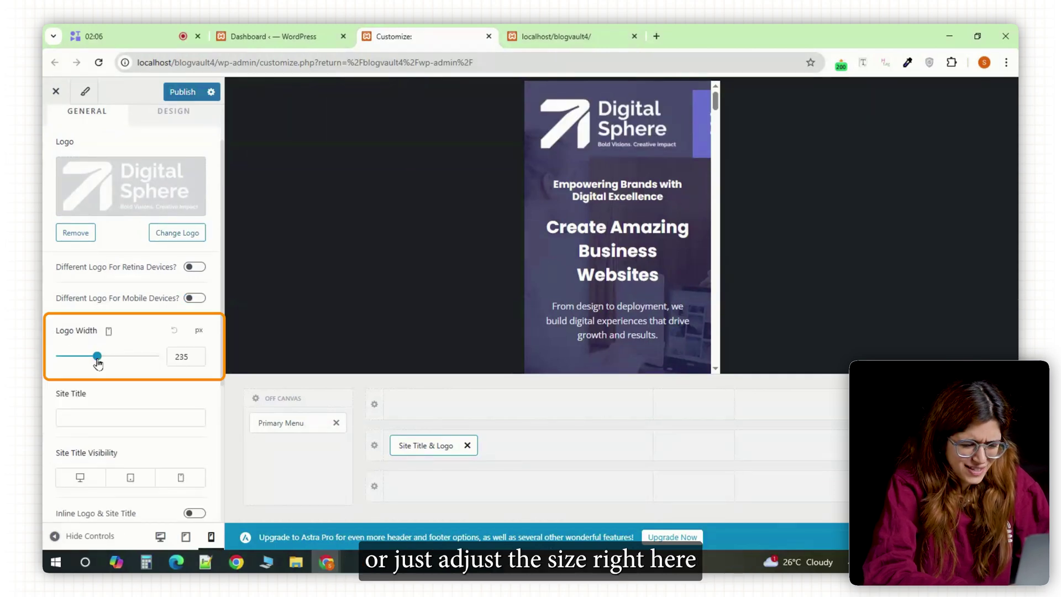
left_click_drag(98, 357, 86, 360)
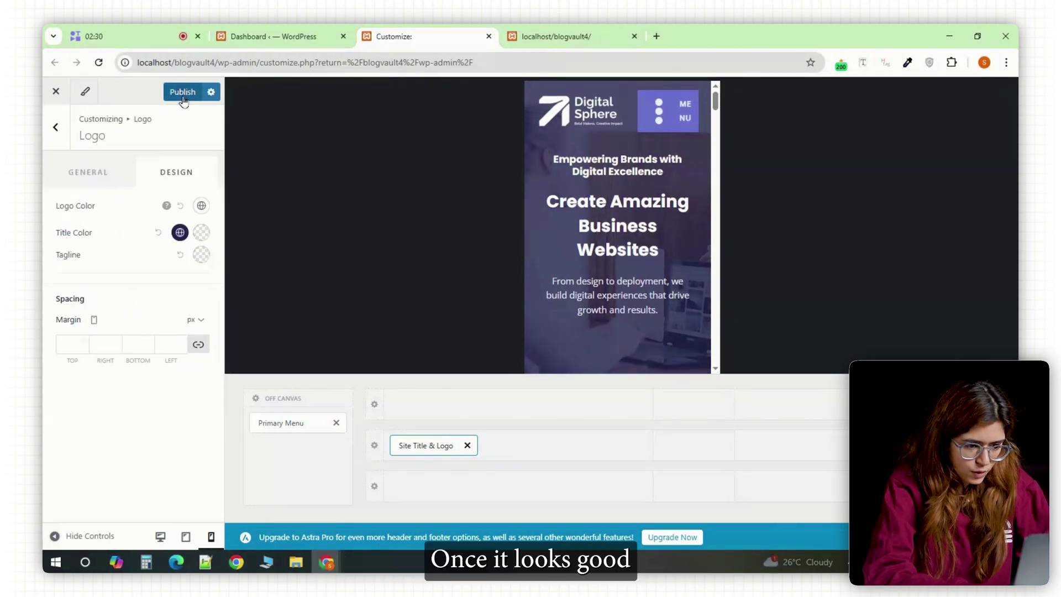
left_click(183, 95)
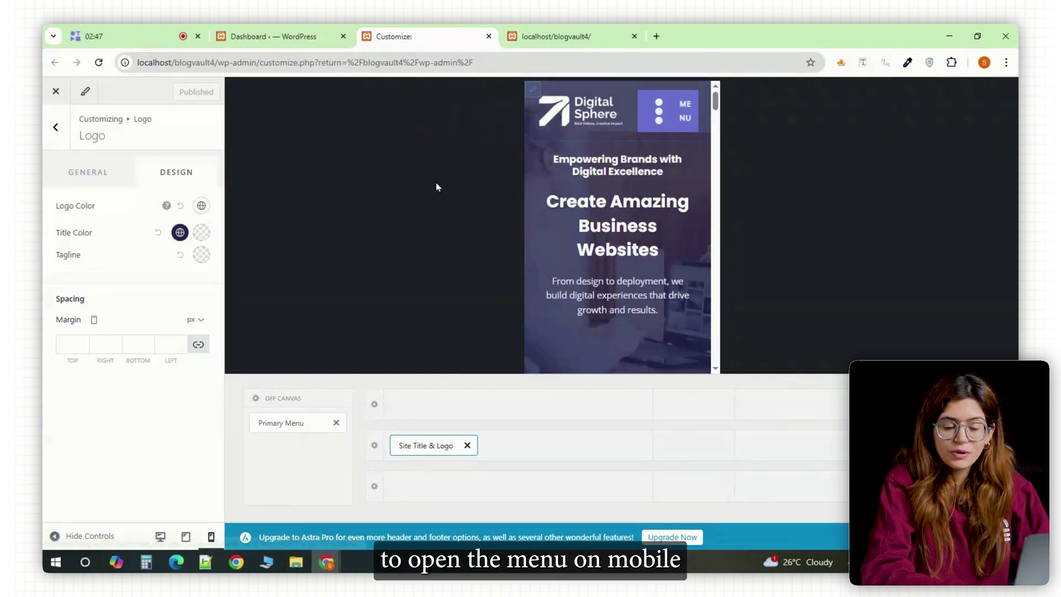
Remove the 'Menu' label from the mobile toggle button.
left_click(57, 129)
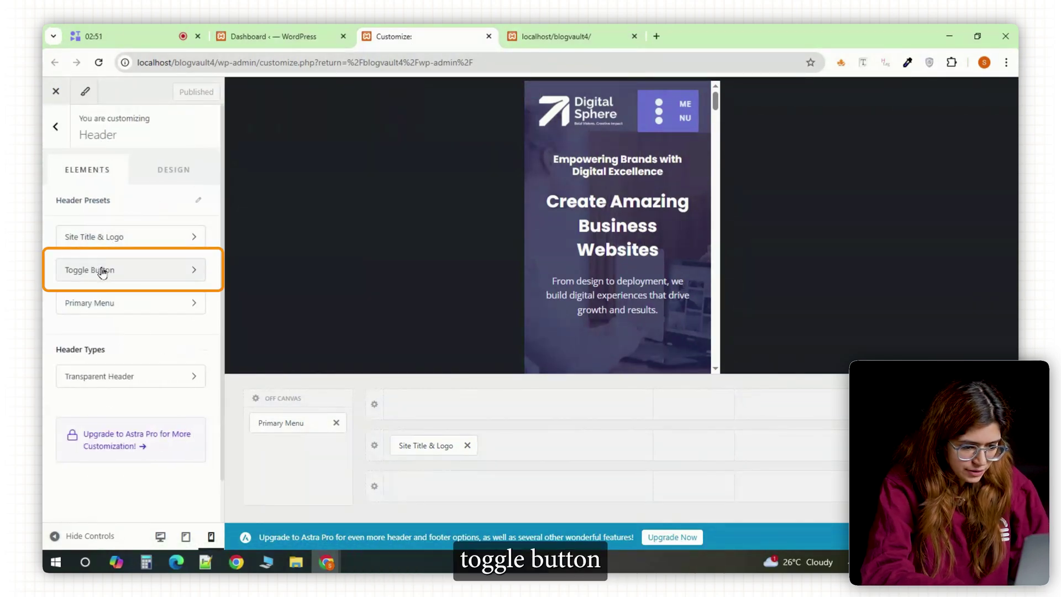
left_click(157, 274)
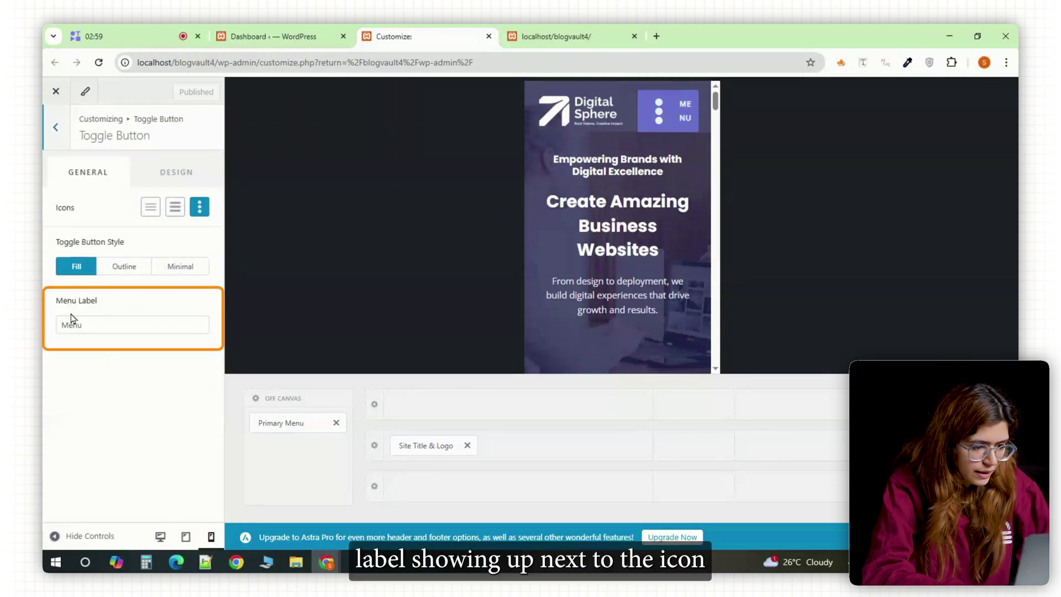
left_click(87, 326)
left_click_drag(85, 326, 75, 326)
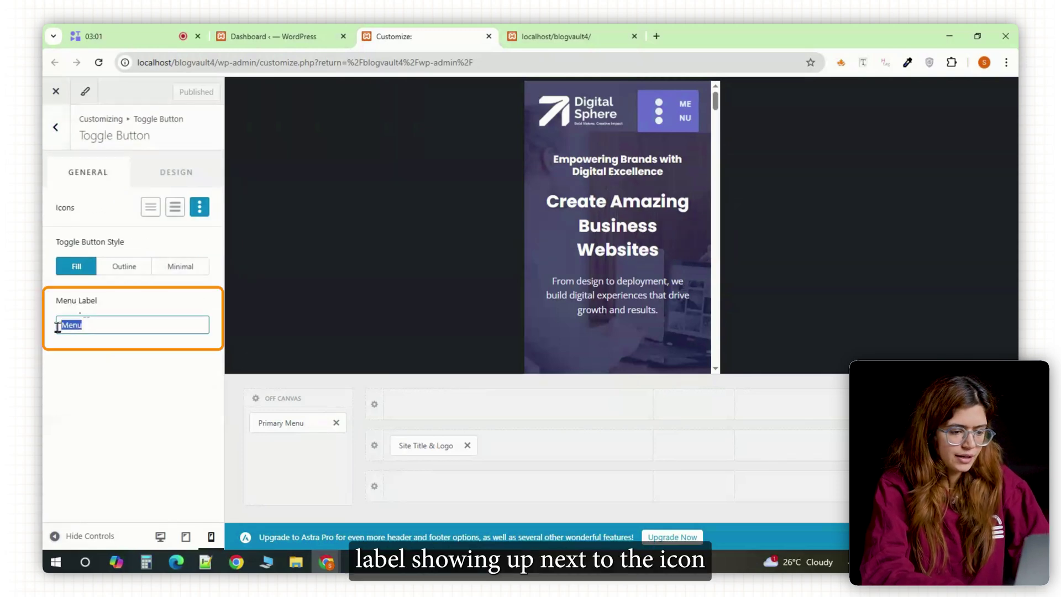
key("BackSpace")
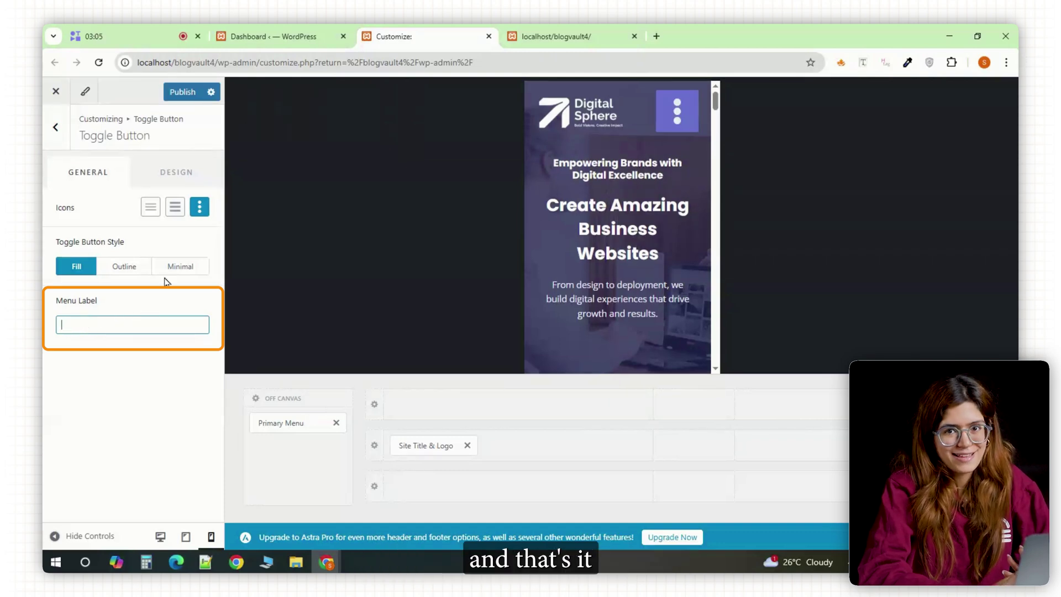
Give the toggle the thin hamburger icon in Outline style, sized 38 px.
left_click(175, 214)
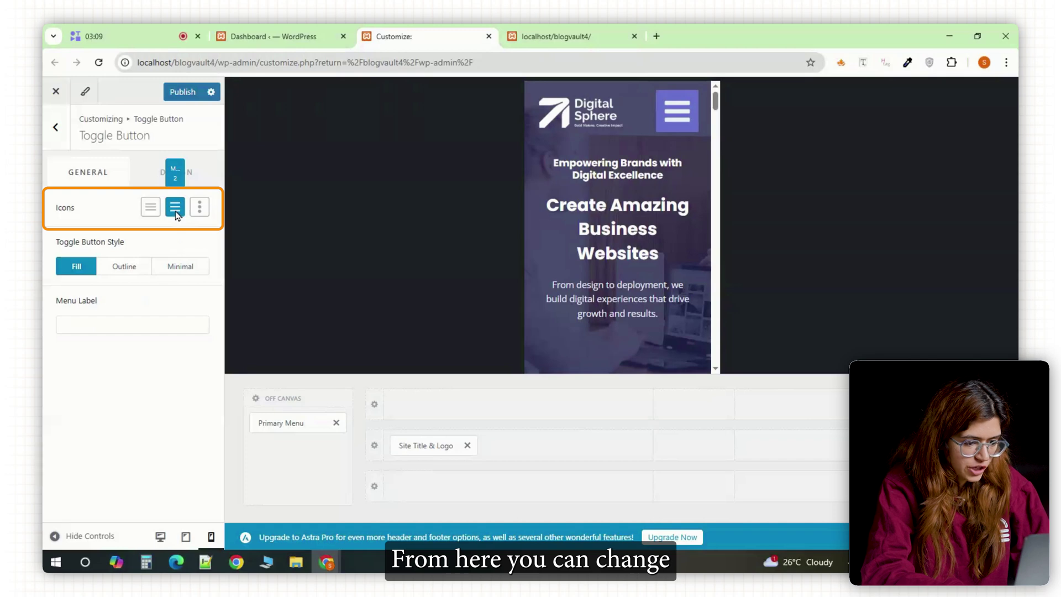
left_click(151, 213)
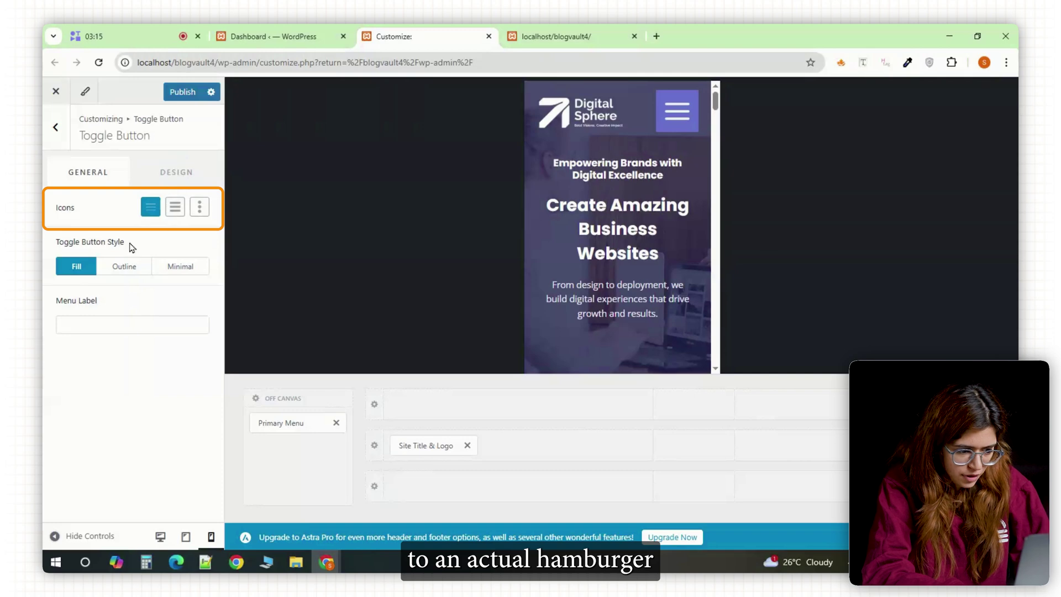
left_click(114, 268)
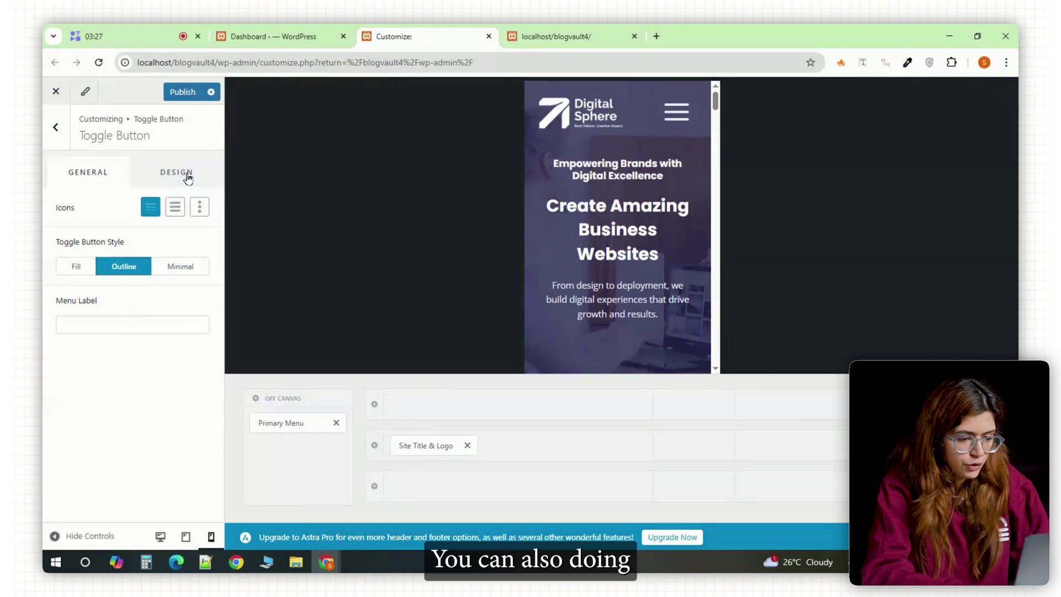
left_click(187, 174)
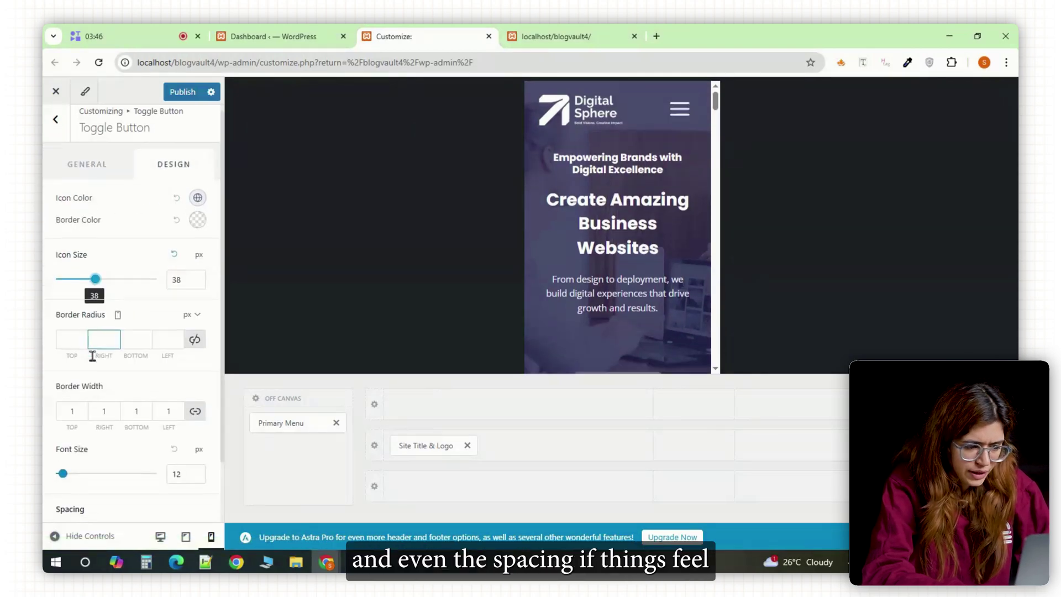
scroll(72, 282, "down", 1)
scroll(132, 342, "down", 1)
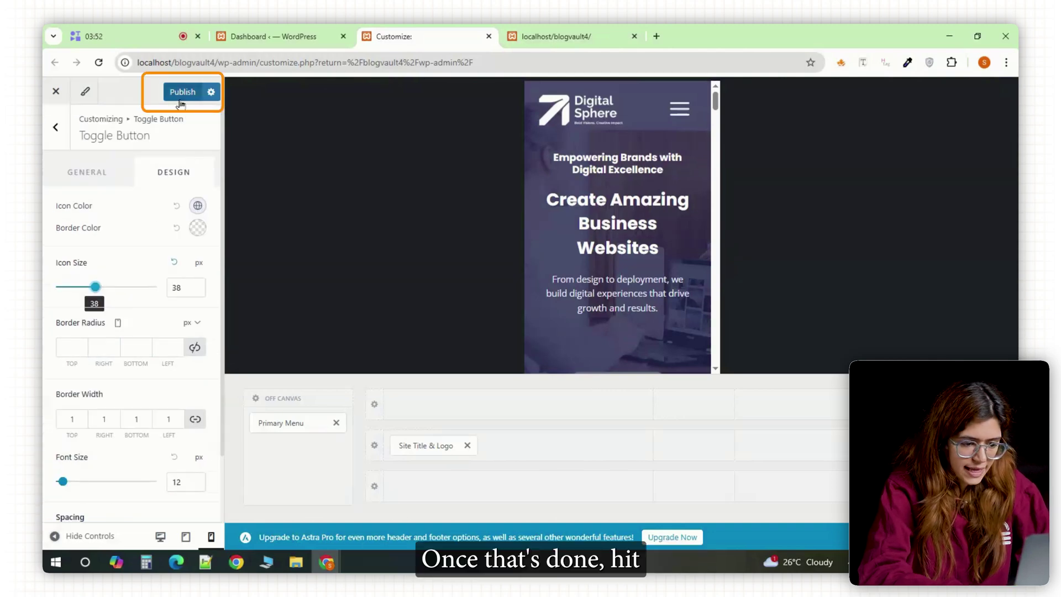
Publish the toggle button changes.
left_click(180, 97)
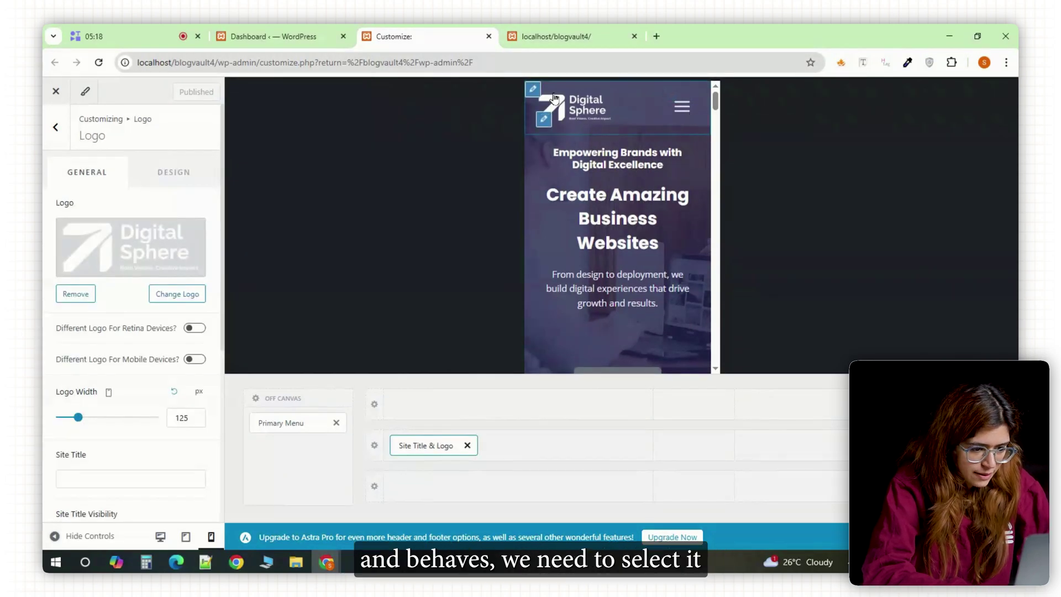
Change the off-canvas Header Type from Full-Screen to a right-side Flyout.
left_click(376, 449)
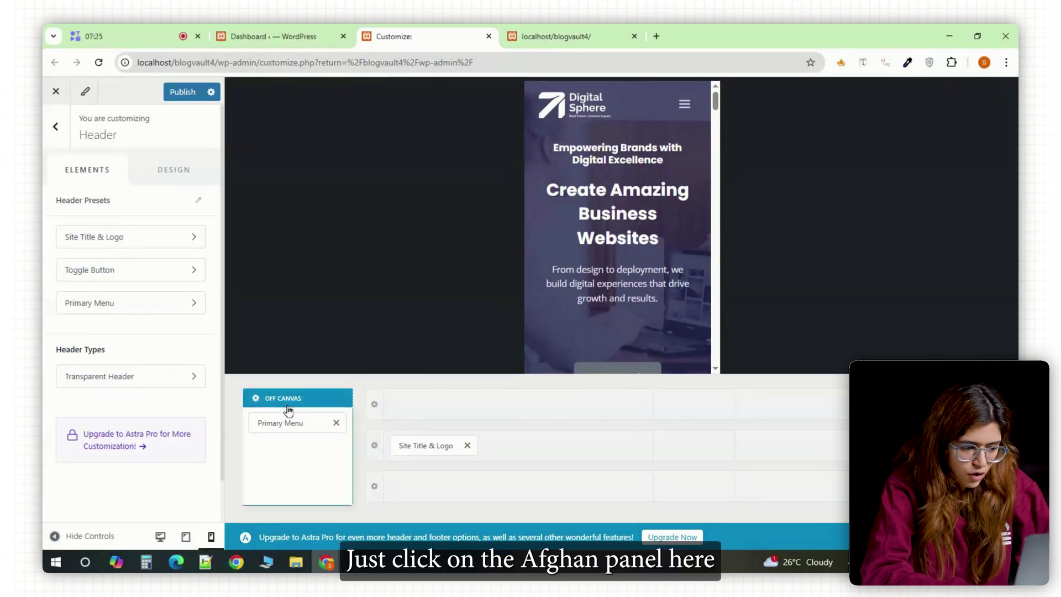
left_click(288, 409)
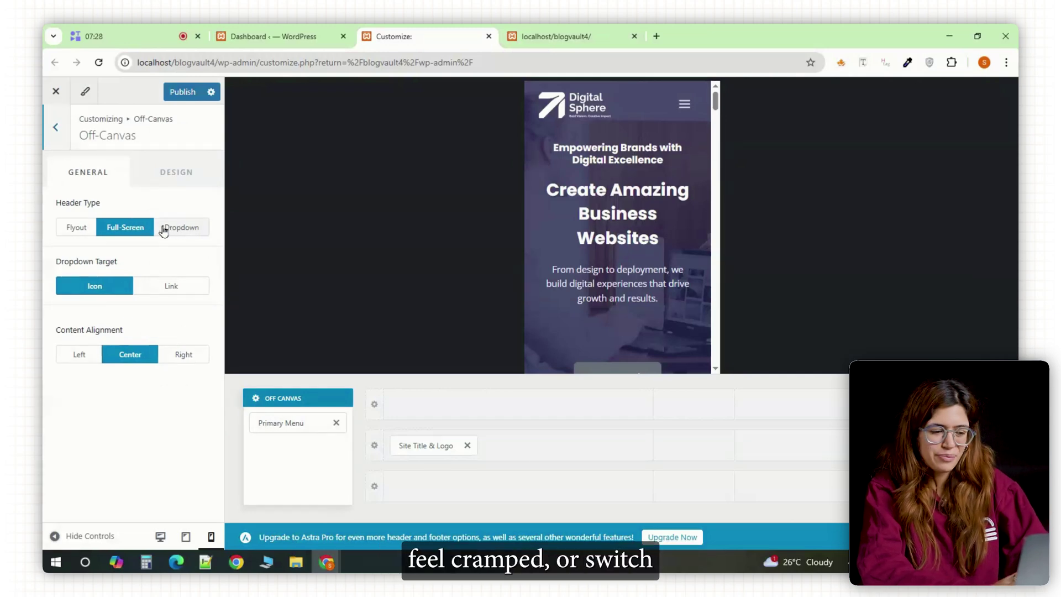
left_click(76, 228)
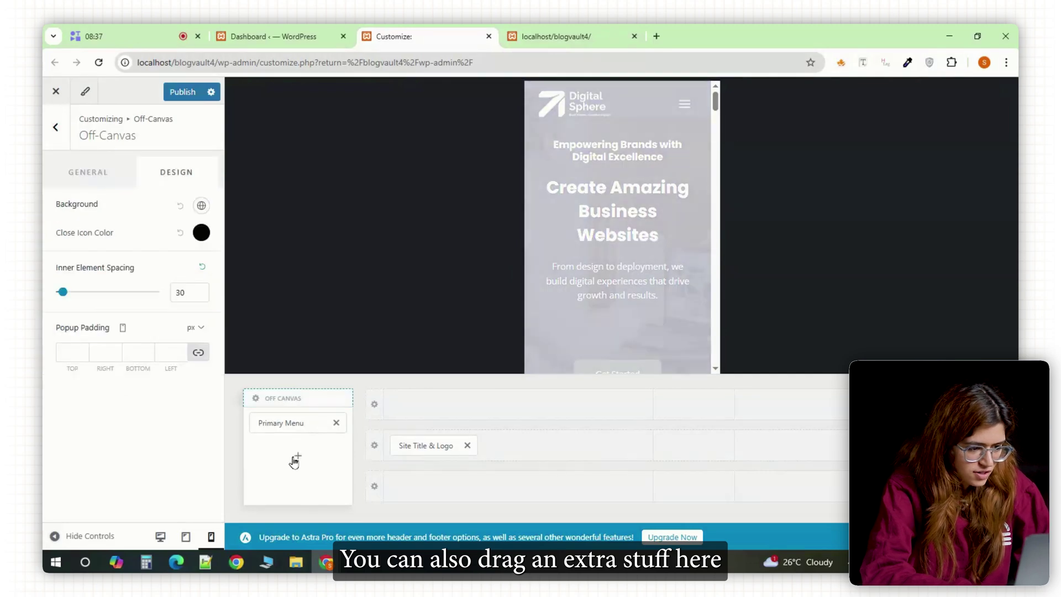
Insert a Button element into the off-canvas menu and preview the open mobile menu.
left_click(293, 460)
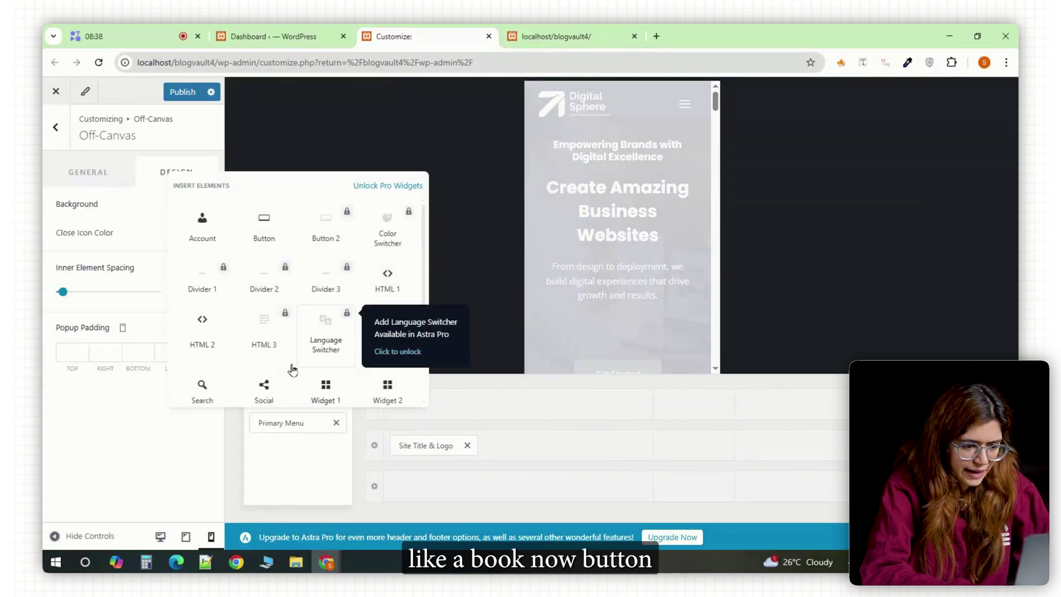
left_click(270, 239)
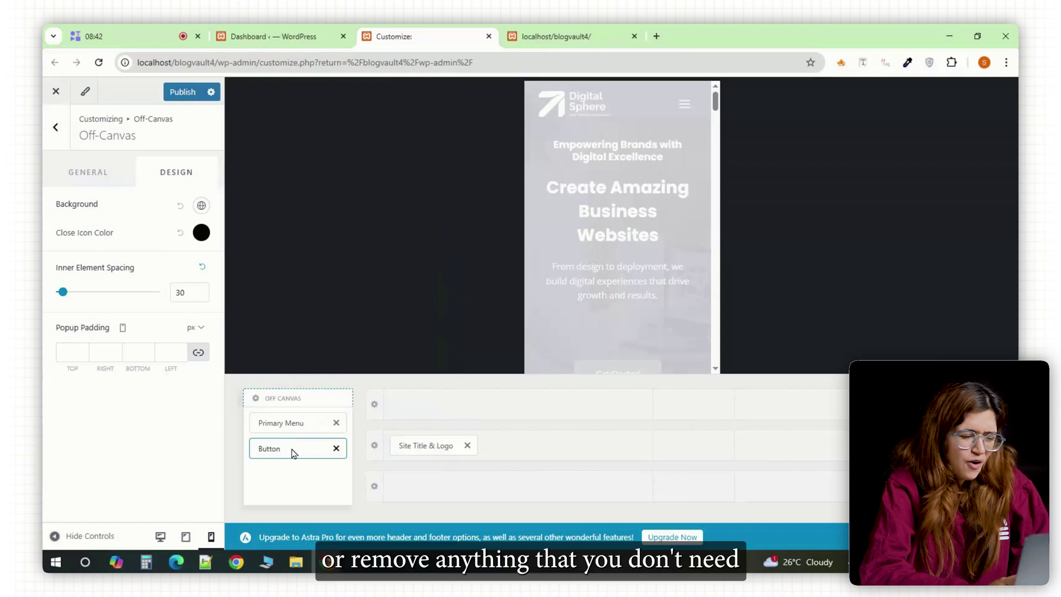
left_click(291, 448)
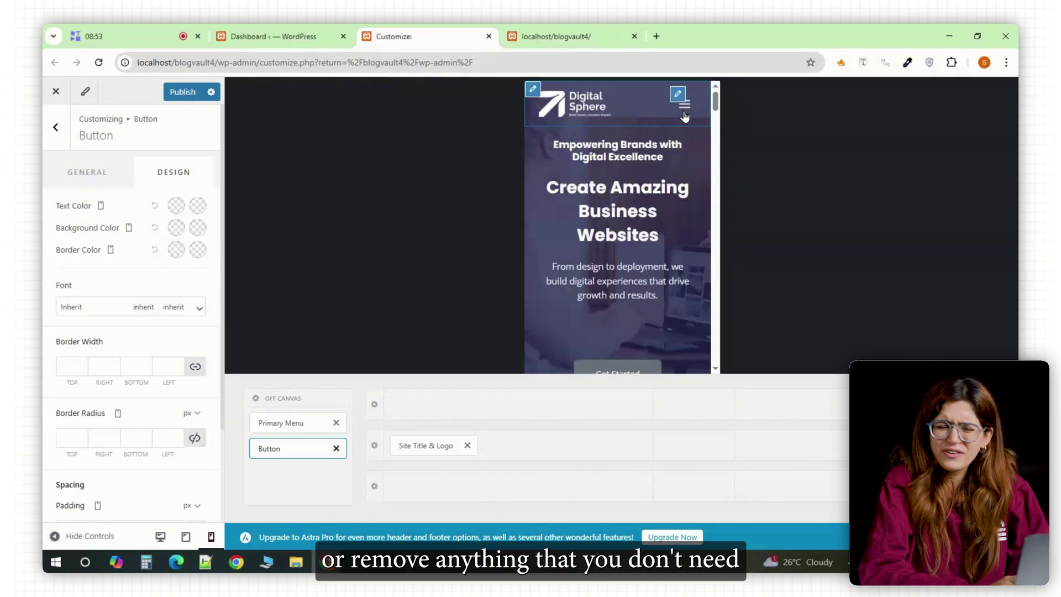
left_click(687, 117)
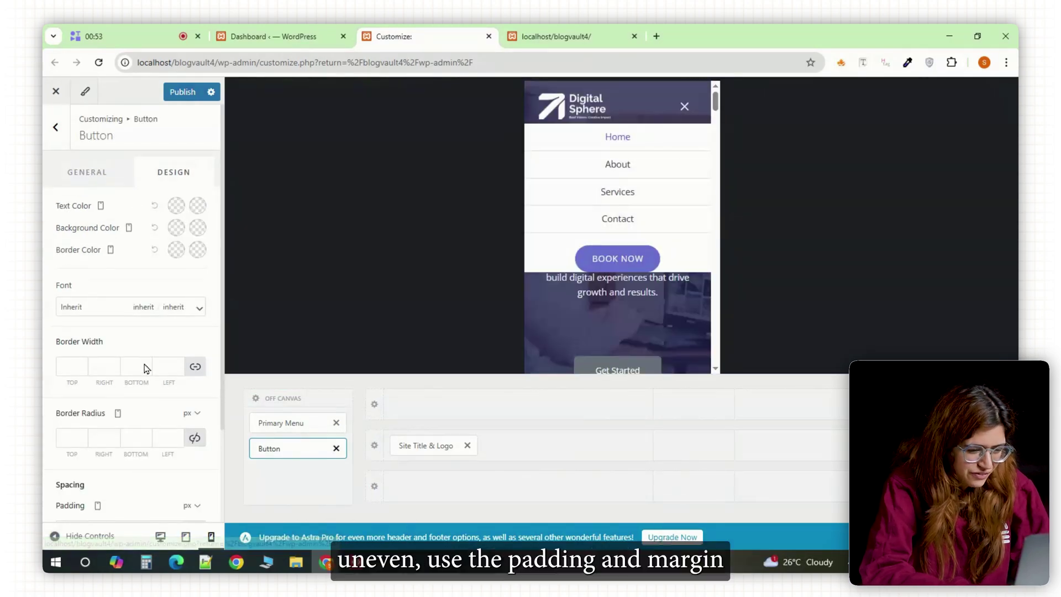
Unlink the margin sides and adjust spacing for a 10 px top margin.
scroll(145, 372, "down", 1)
scroll(144, 372, "down", 3)
left_click(91, 489)
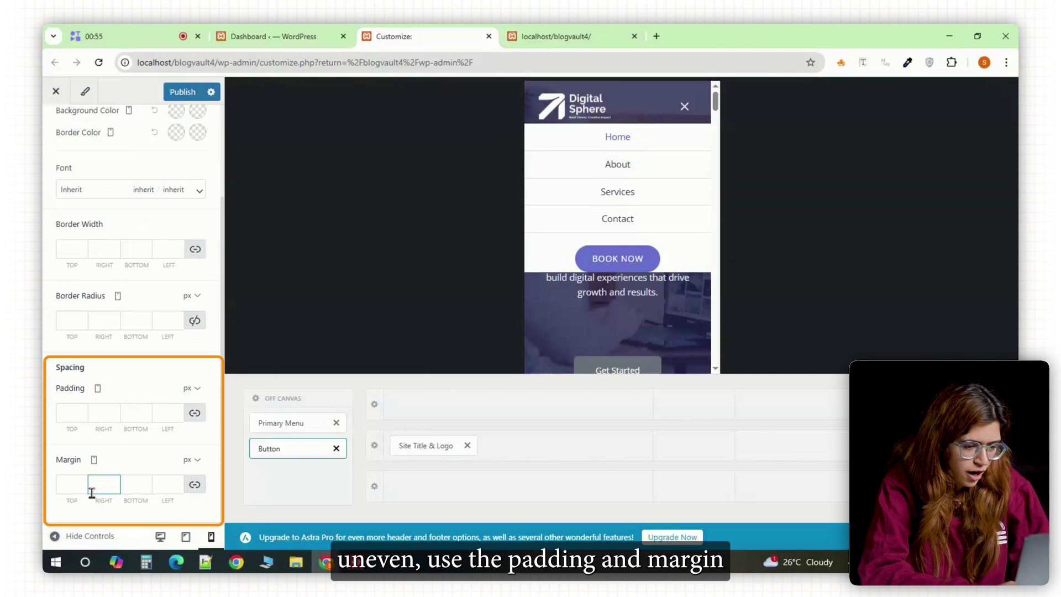
left_click(133, 485)
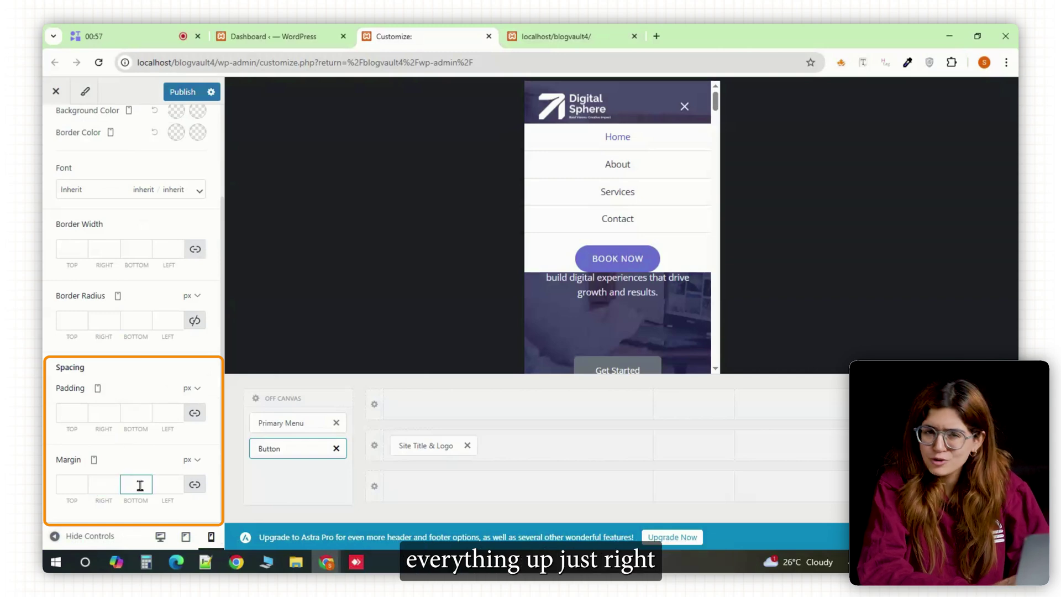
left_click(195, 484)
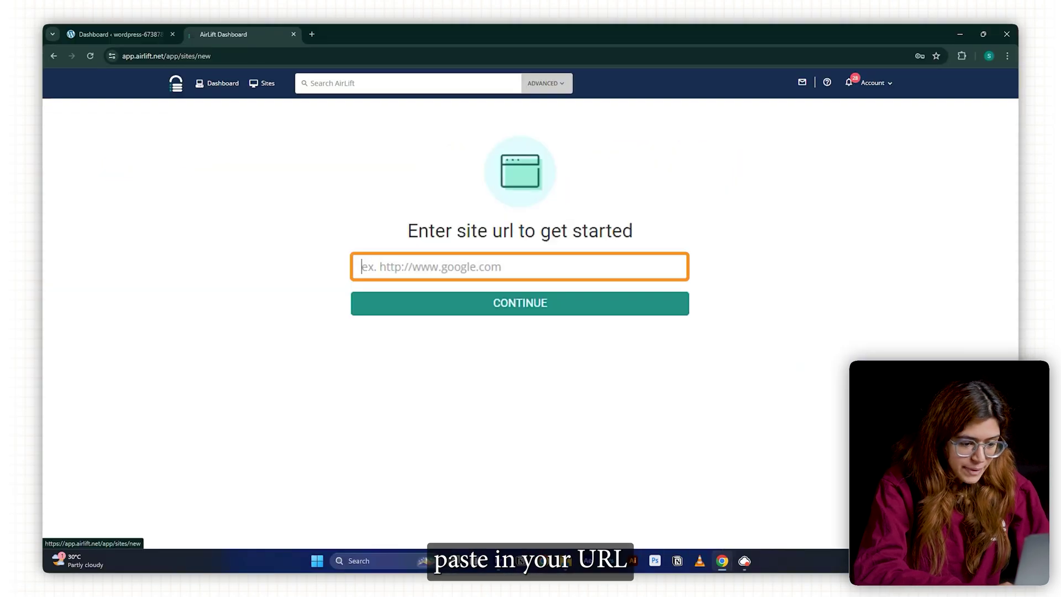
Paste the site URL into AirLift and continue to start the site check.
type("https://wordpress-673878-4448699.cloudwaysapps.com/")
left_click(446, 306)
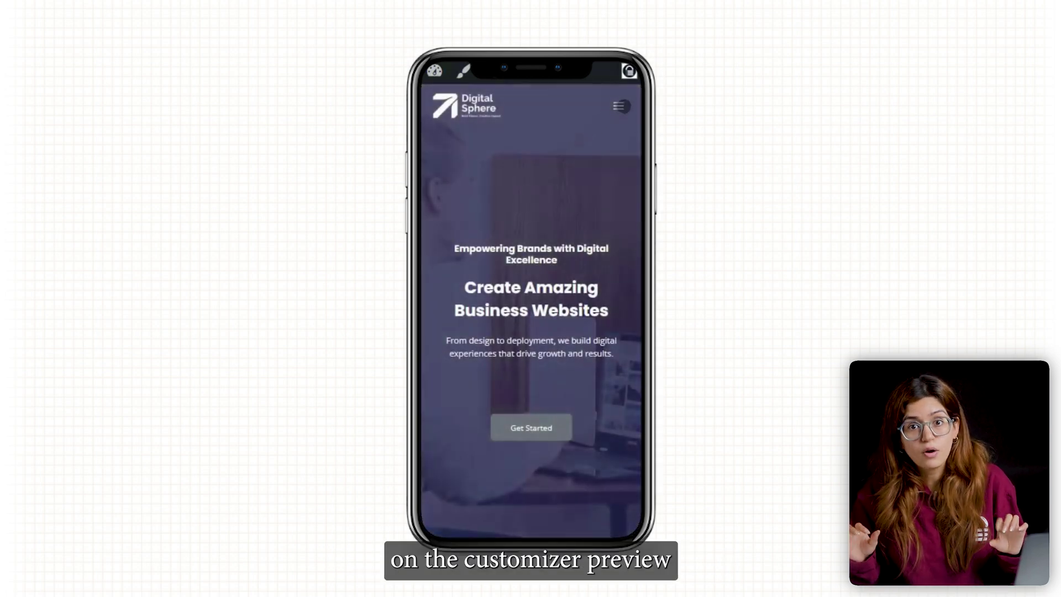
Open and close the phone menu repeatedly, checking Home, About, Services, Contact and BOOK NOW.
left_click(613, 108)
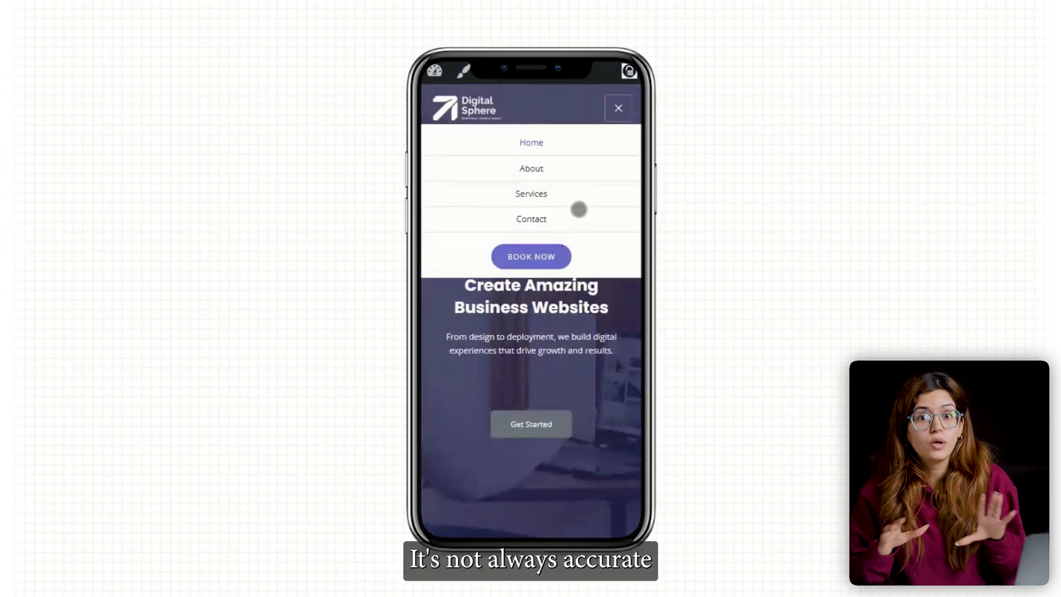
left_click(619, 108)
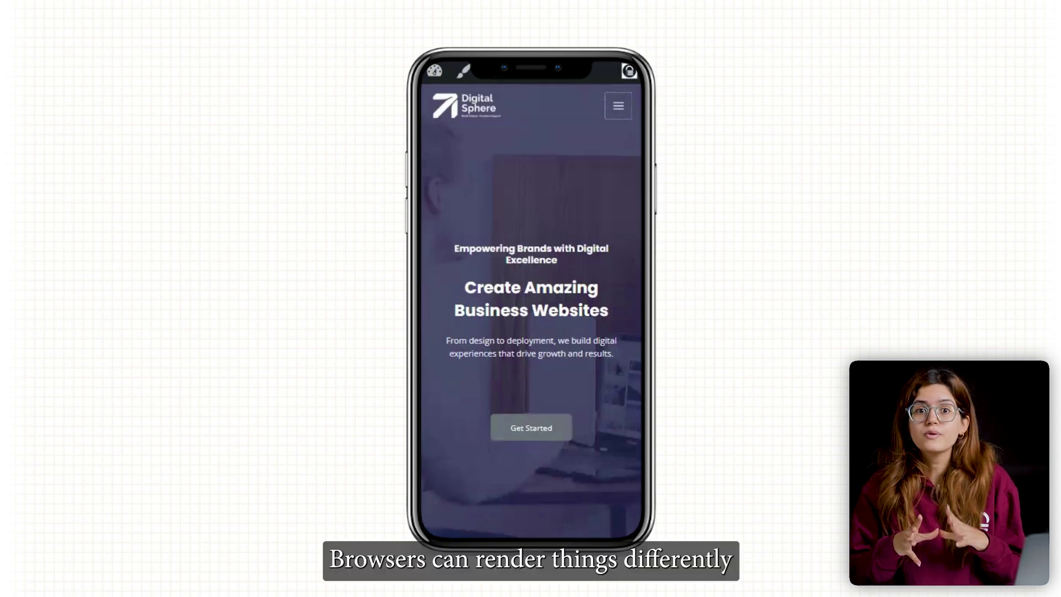
left_click(620, 107)
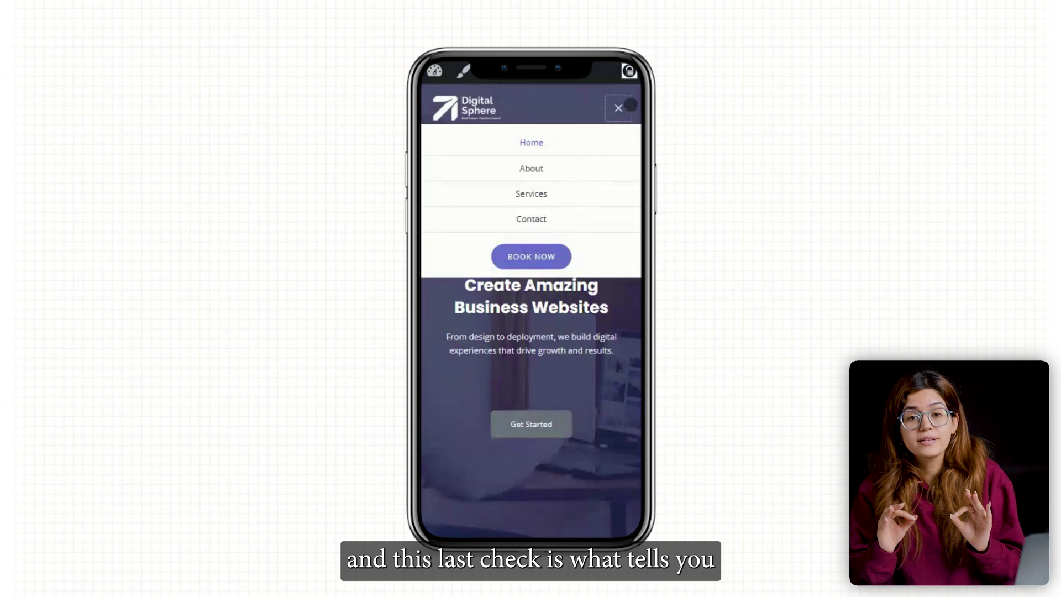
left_click(617, 107)
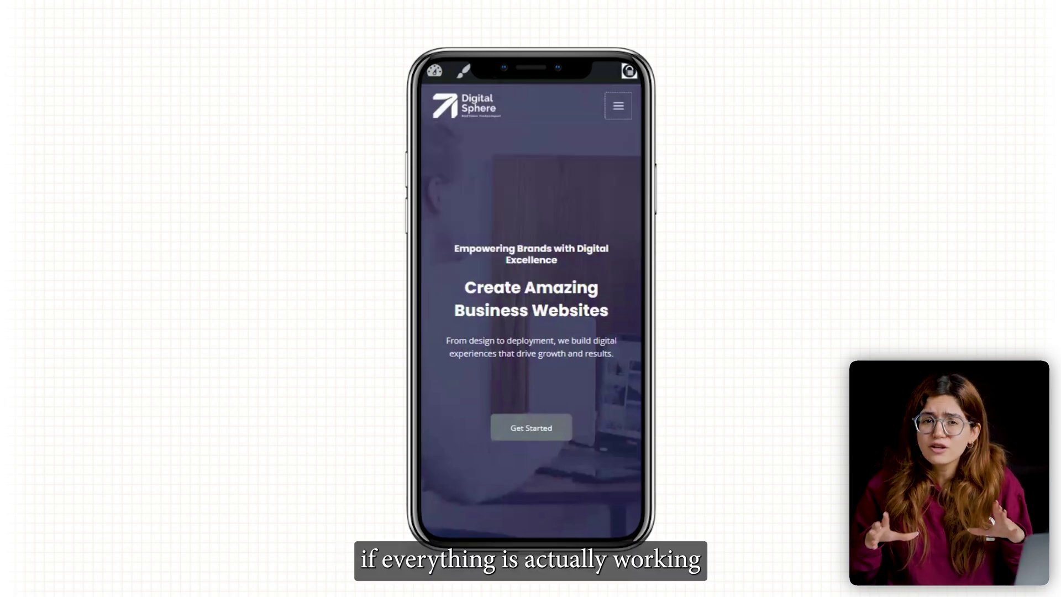
left_click(621, 106)
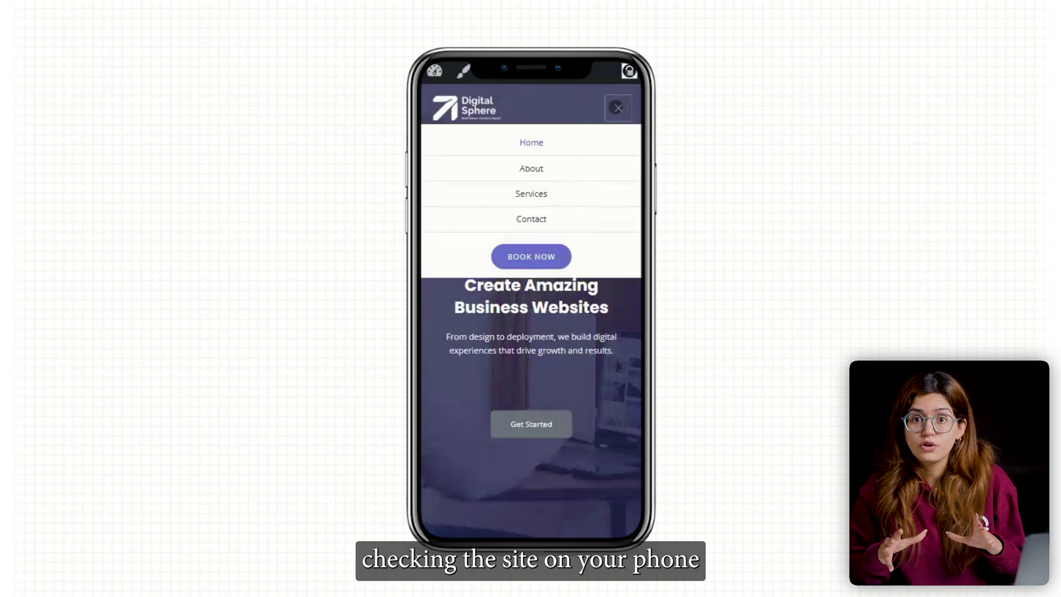
left_click(619, 107)
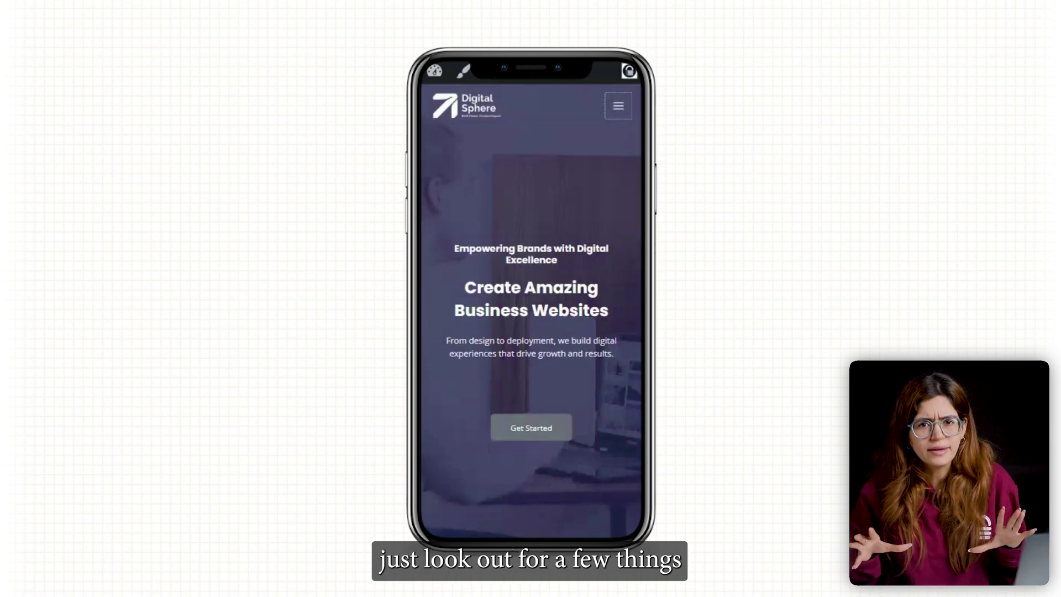
left_click(618, 106)
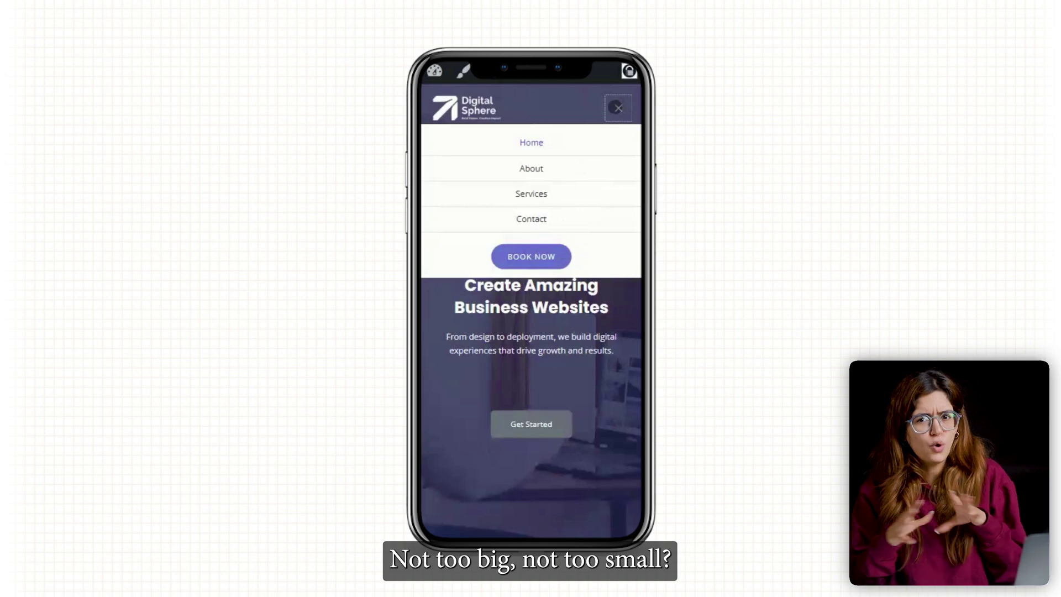
left_click(616, 107)
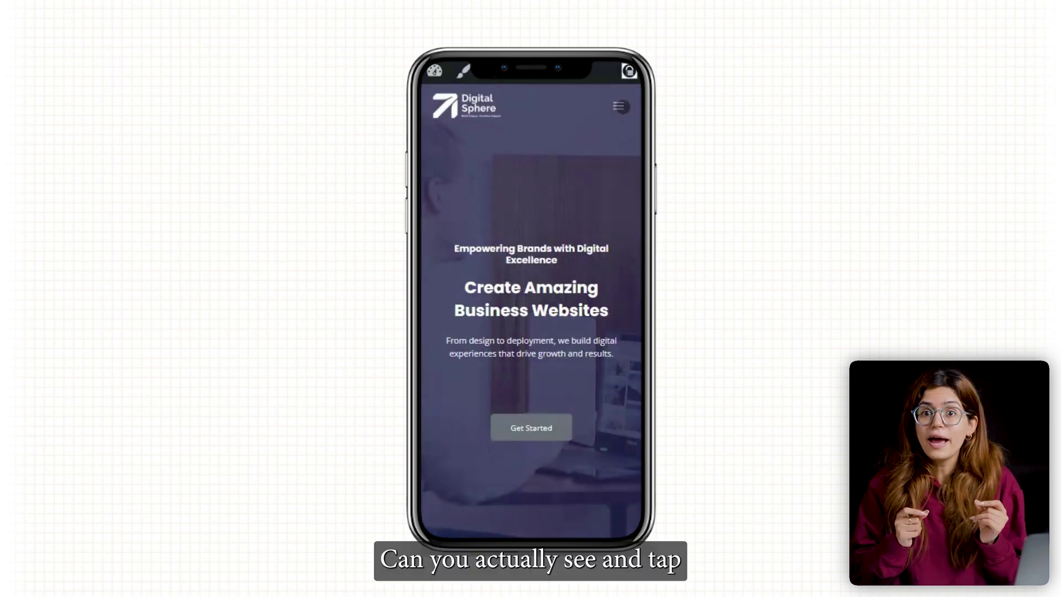
left_click(621, 106)
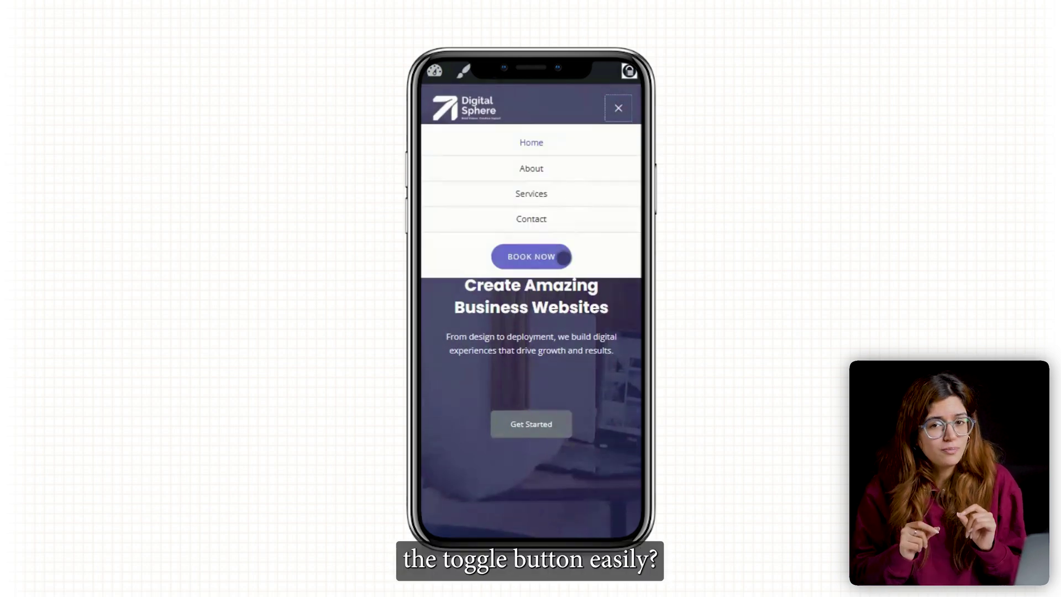
left_click(619, 108)
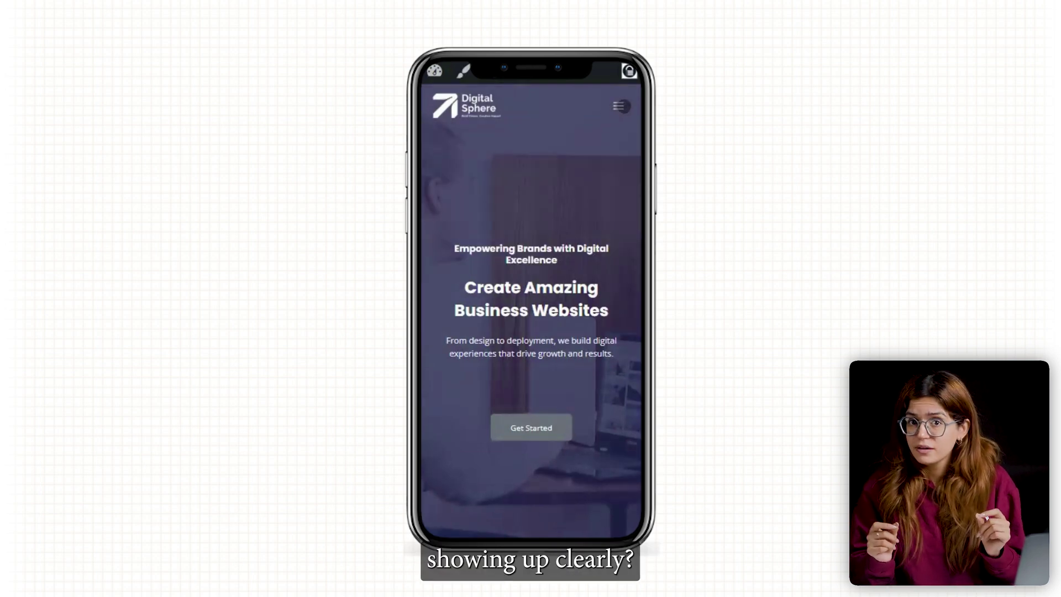
left_click(621, 106)
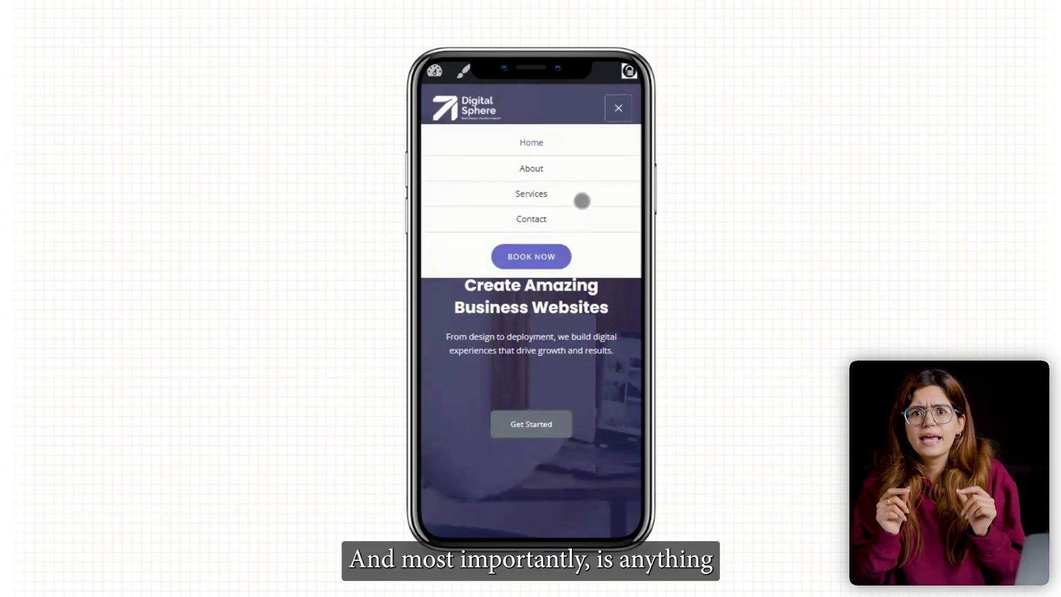
left_click(624, 105)
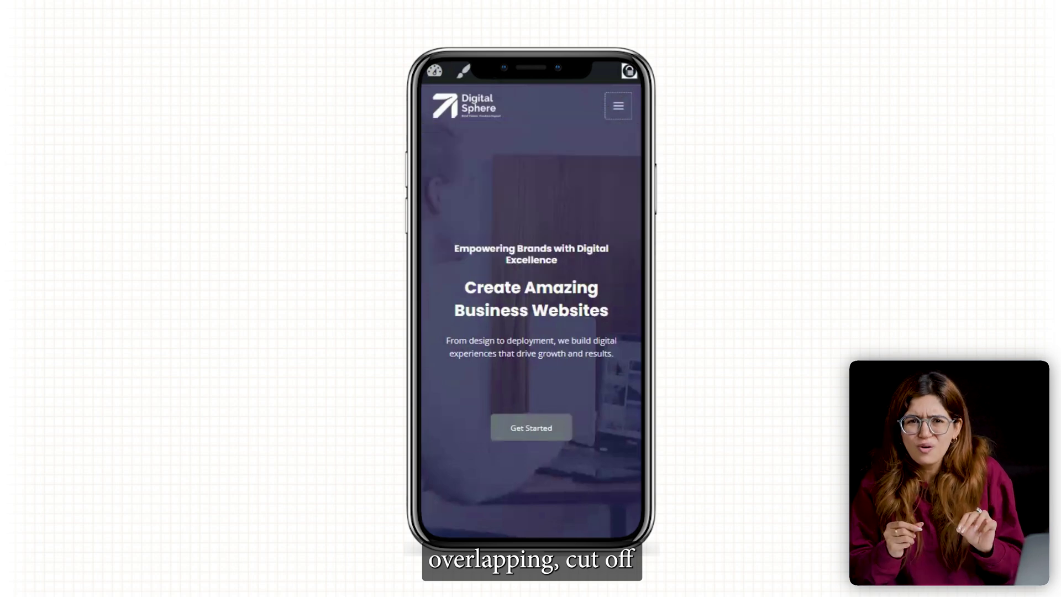
left_click(622, 106)
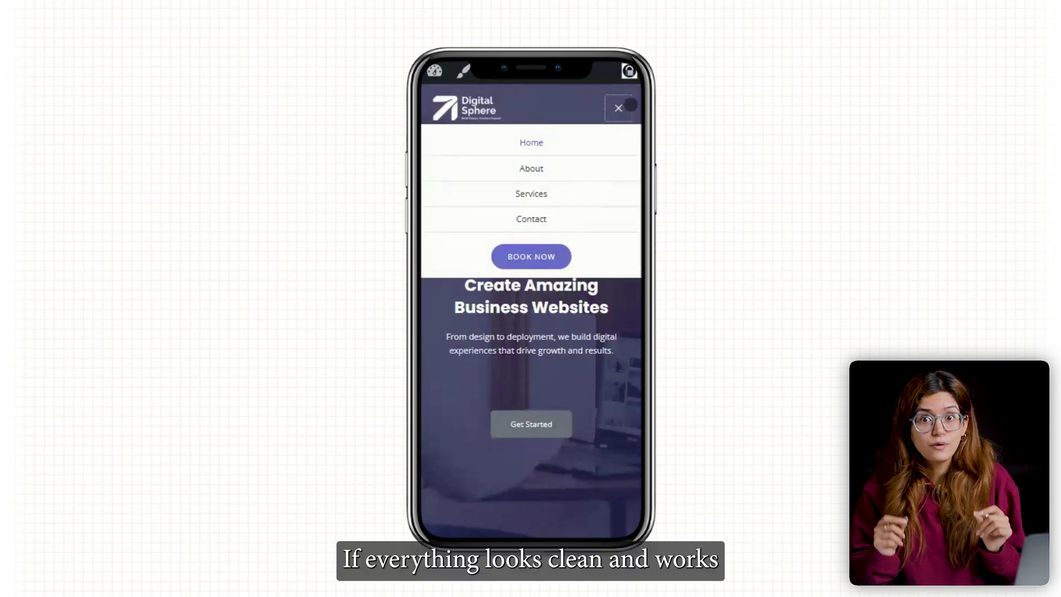
left_click(619, 106)
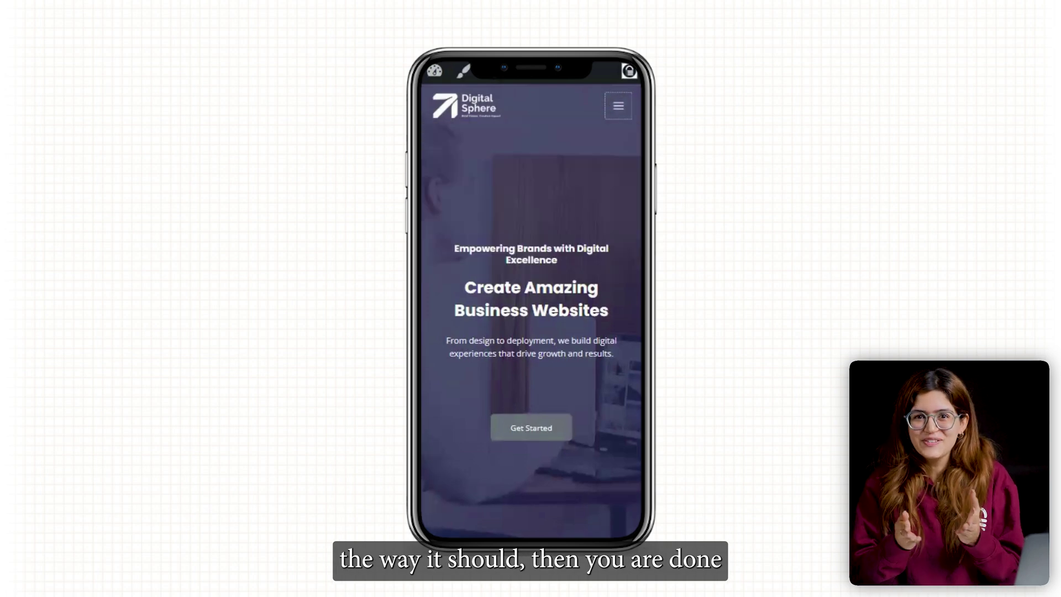
left_click(620, 106)
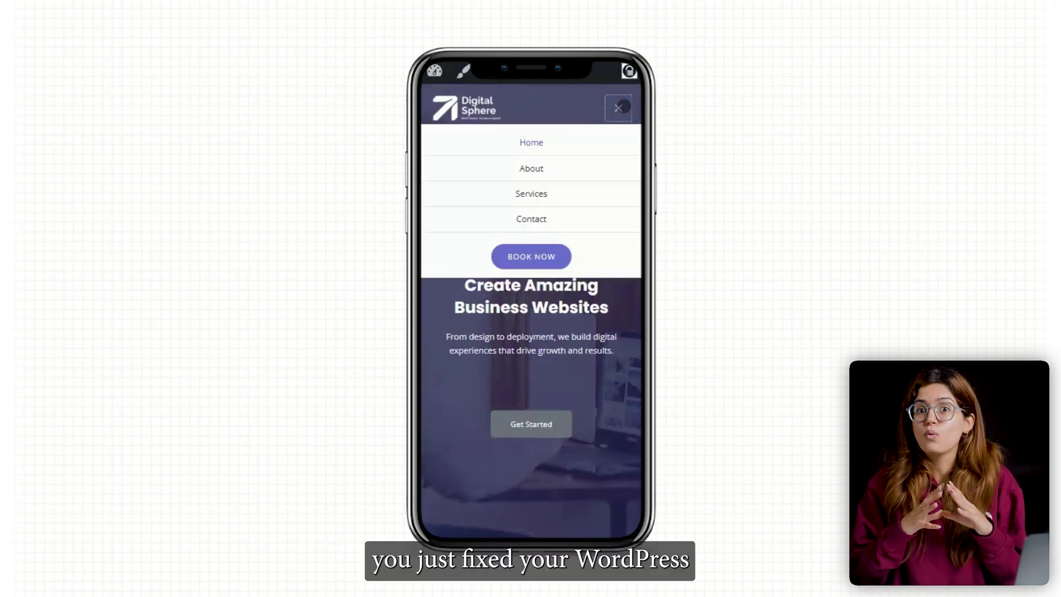